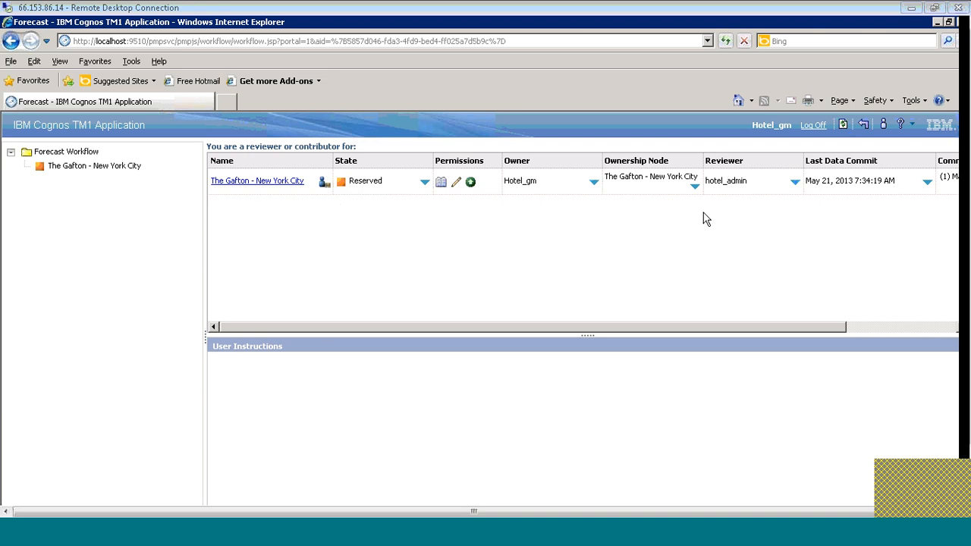
# Step: Show the commentary details for The Gafton - New York City from its Commentary Status
pyautogui.moveTo(693, 328); pyautogui.dragTo(823, 330)
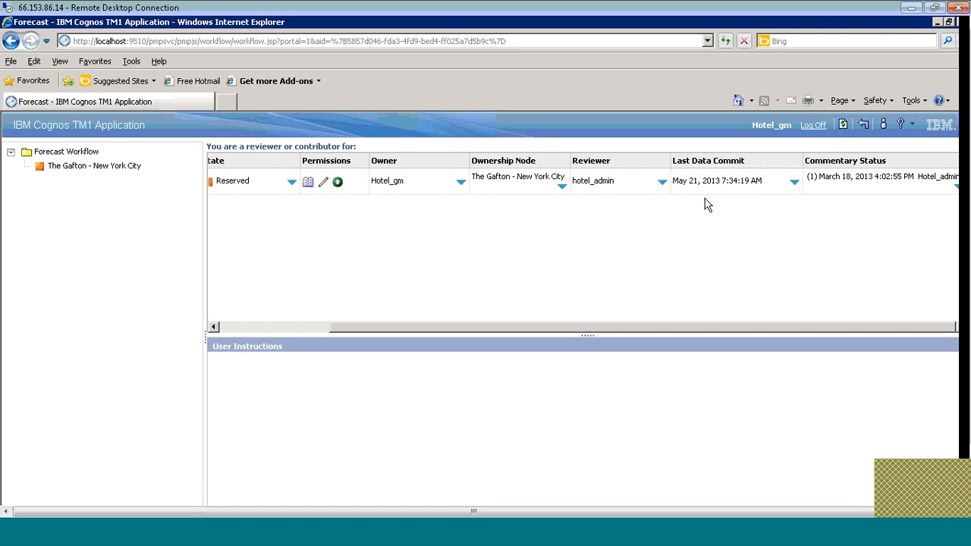
pyautogui.click(824, 187)
pyautogui.click(955, 189)
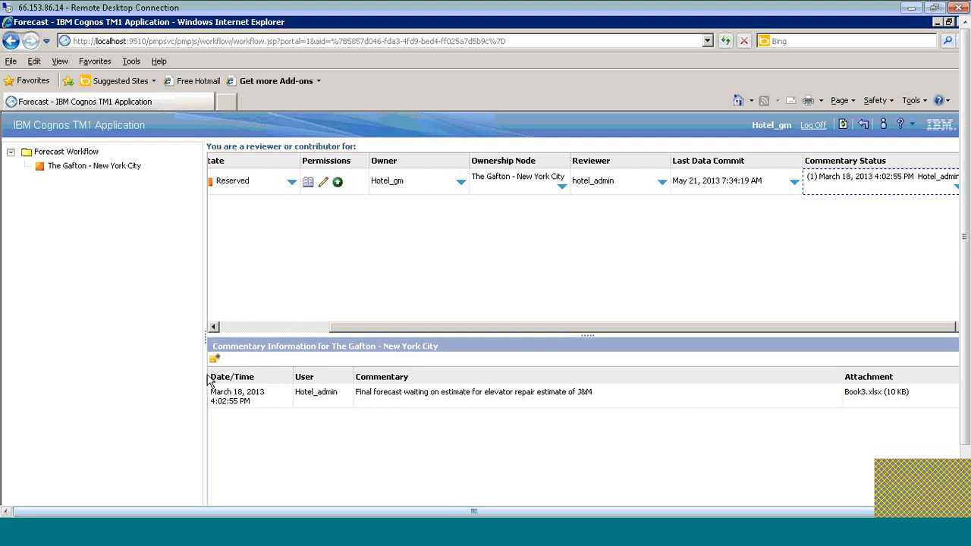
# Step: Open The Gafton - New York City forecast and look through its Daily Revenue rows from January to December
pyautogui.click(262, 326)
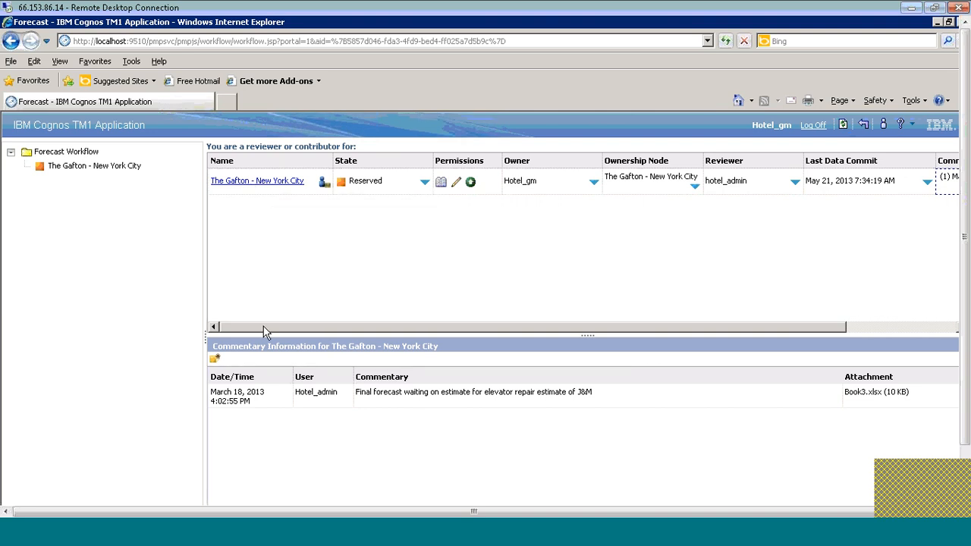
pyautogui.click(246, 182)
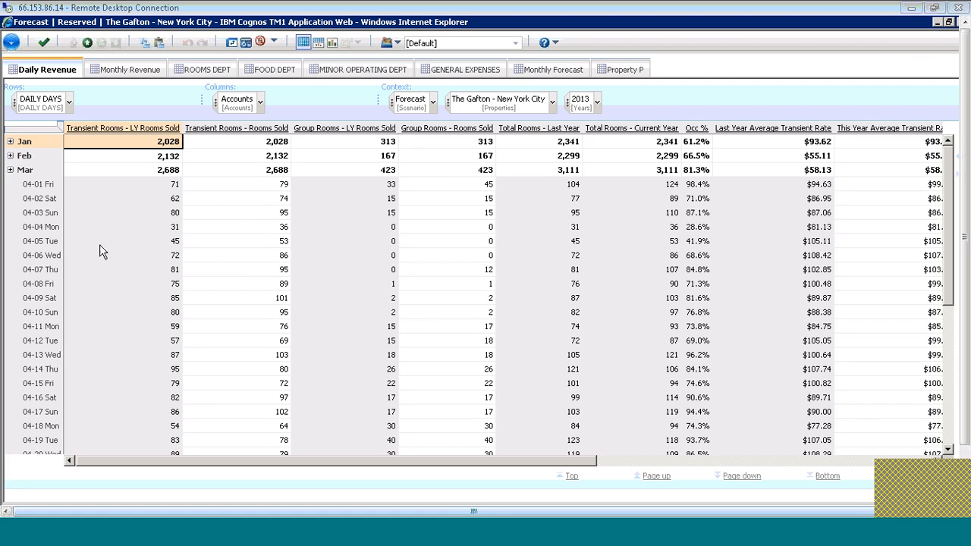
pyautogui.click(229, 241)
pyautogui.scroll(-7, 267, 279)
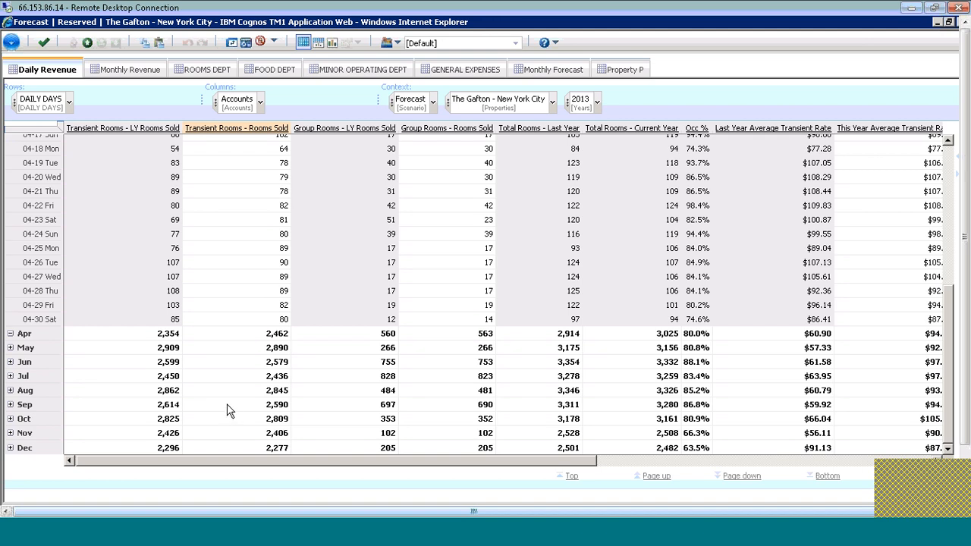
pyautogui.scroll(2, 226, 411)
pyautogui.scroll(6, 226, 411)
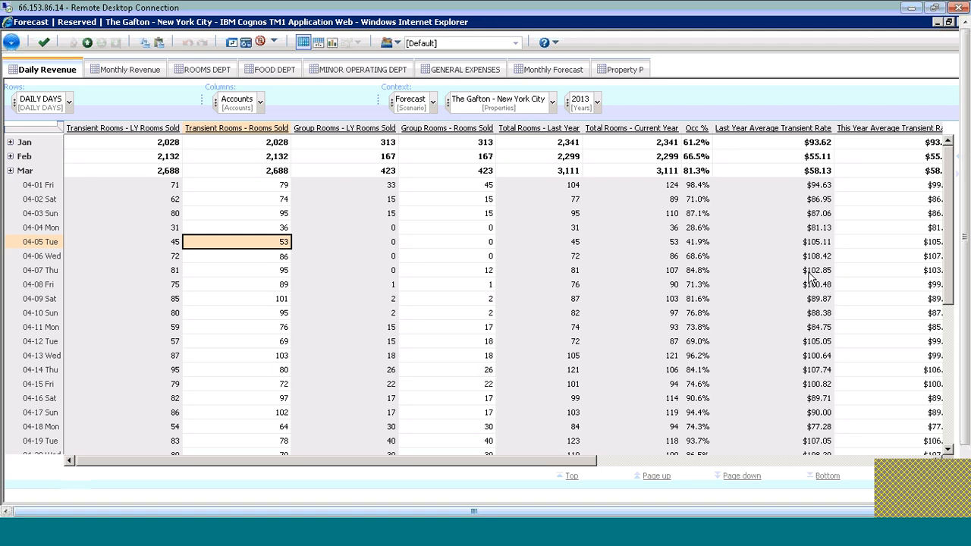
# Step: Set Transient Rooms - Rooms Sold for 04-01 Fri to 80
pyautogui.click(114, 188)
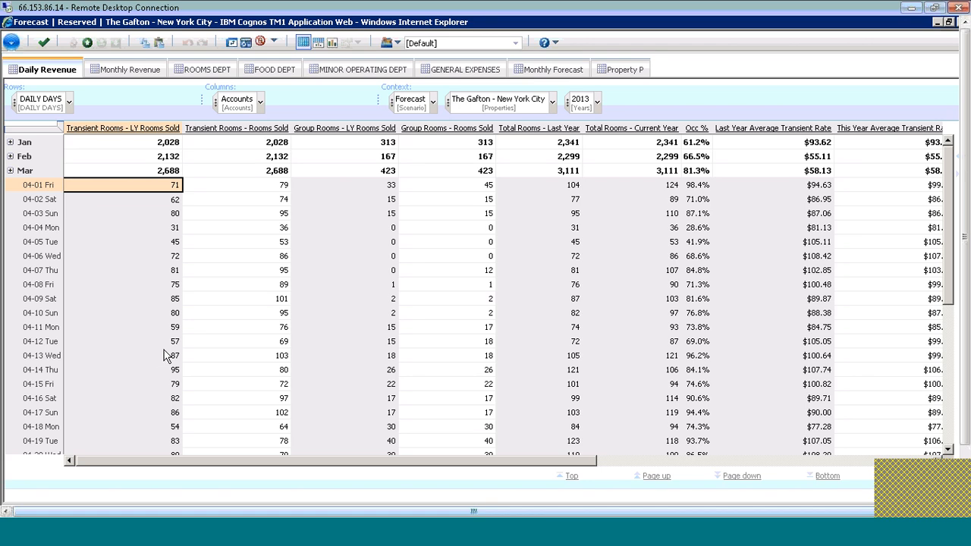
pyautogui.click(215, 189)
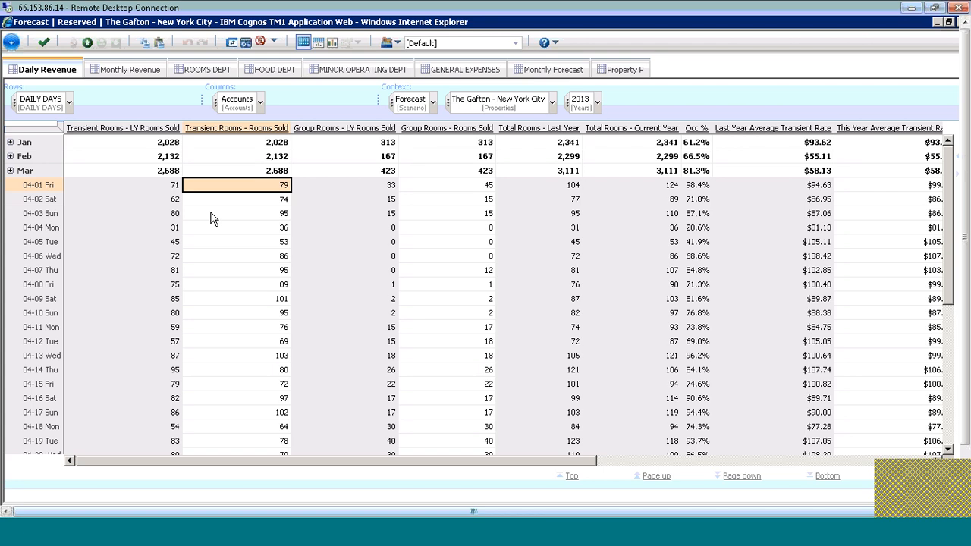
pyautogui.click(211, 213)
pyautogui.click(220, 189)
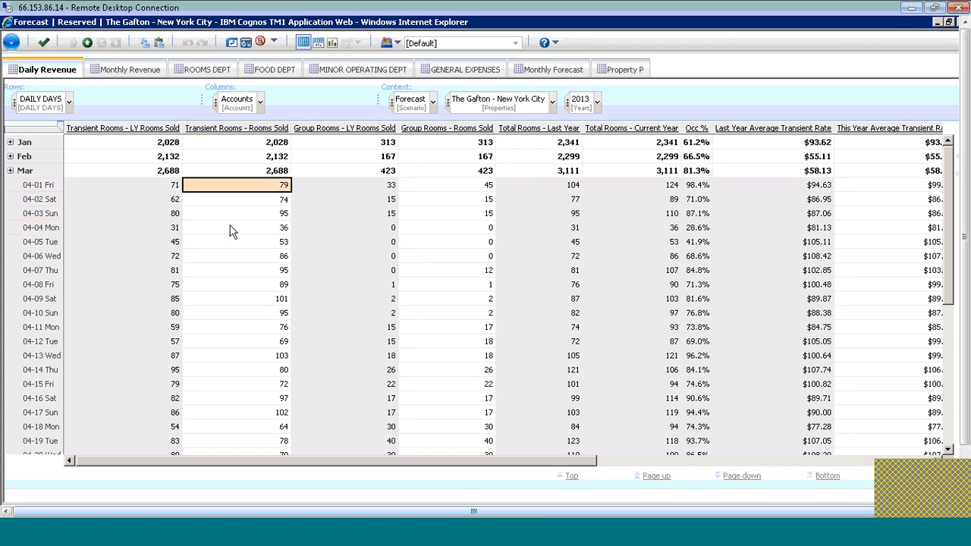
pyautogui.write('80')
pyautogui.press('Return')
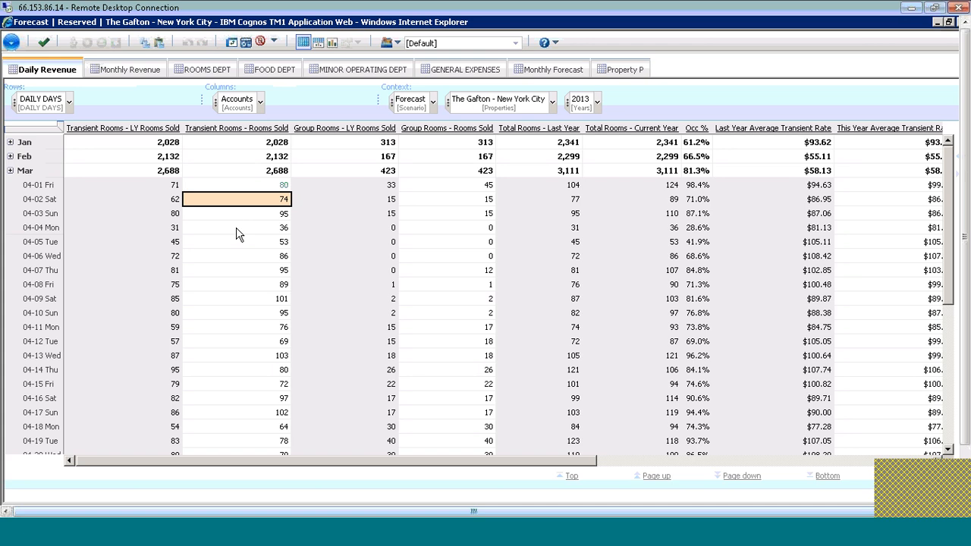
# Step: Examine the 04-01 Fri group rooms, total rooms for last and current year, and occupancy percentage
pyautogui.click(347, 185)
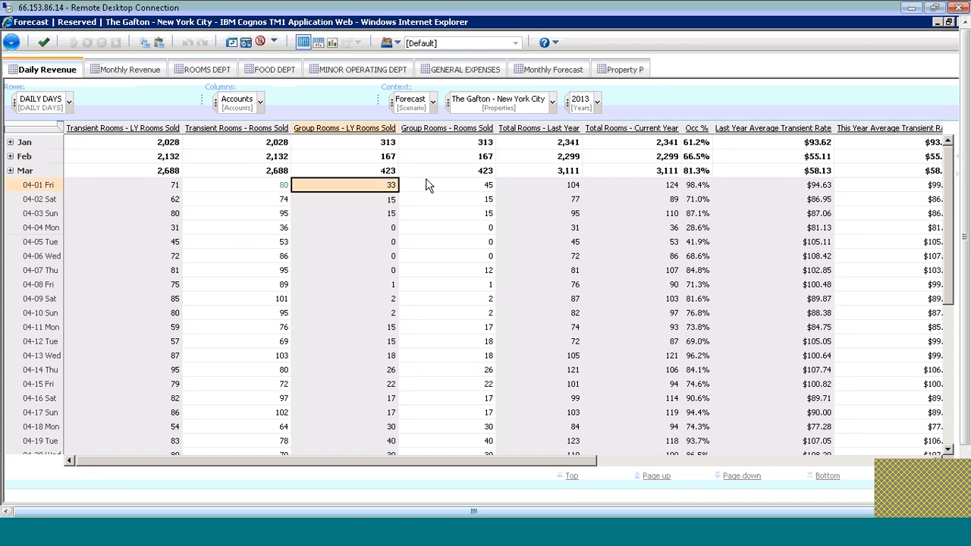
pyautogui.click(443, 191)
pyautogui.click(558, 190)
pyautogui.click(657, 191)
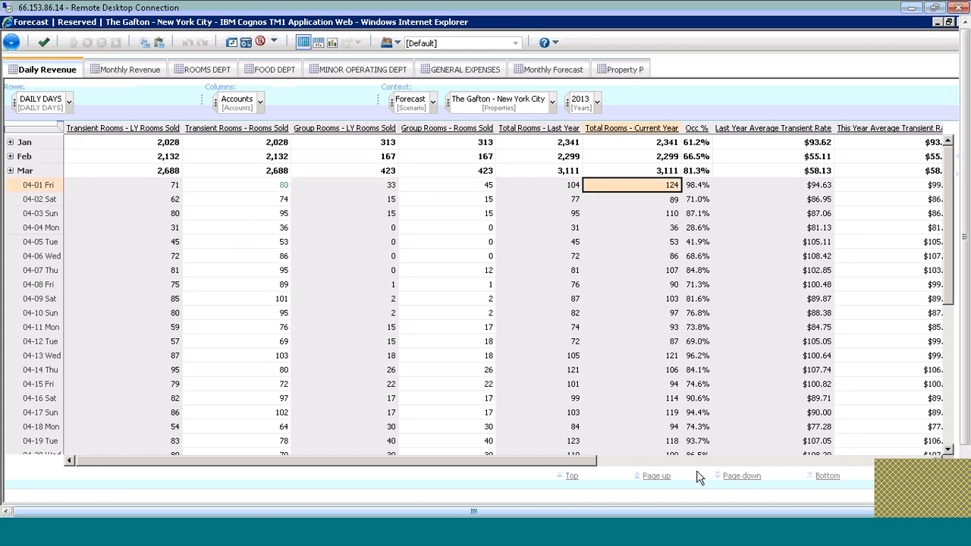
pyautogui.moveTo(568, 461); pyautogui.dragTo(618, 466)
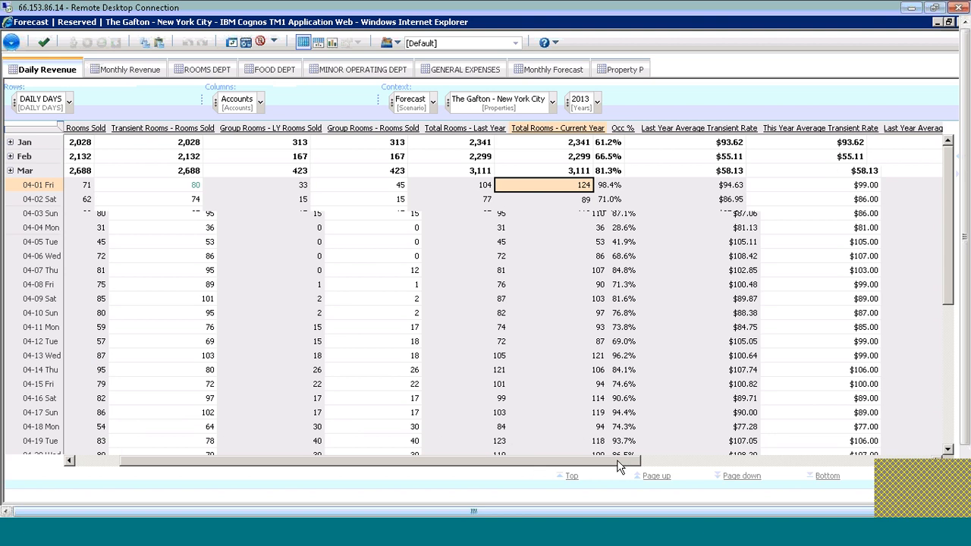
pyautogui.click(599, 190)
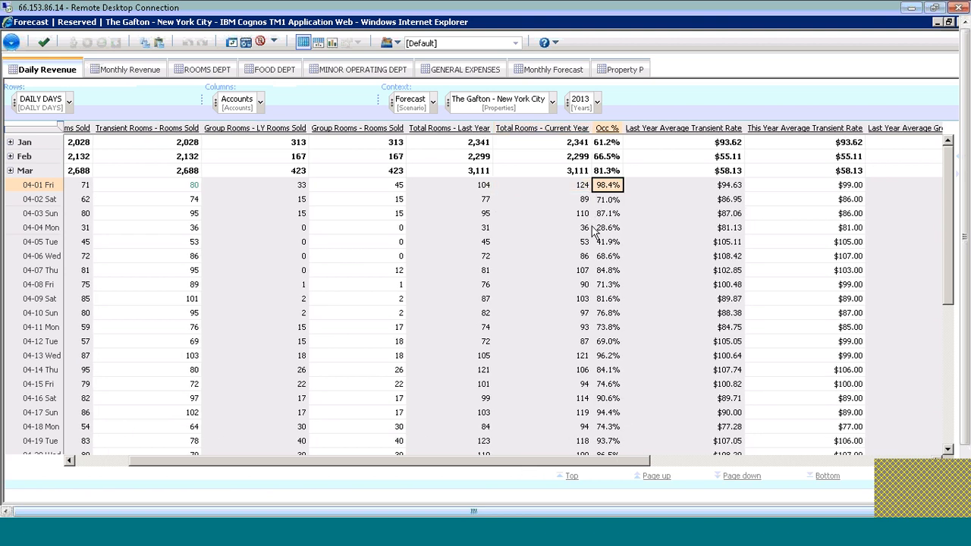
pyautogui.moveTo(576, 466); pyautogui.dragTo(678, 466)
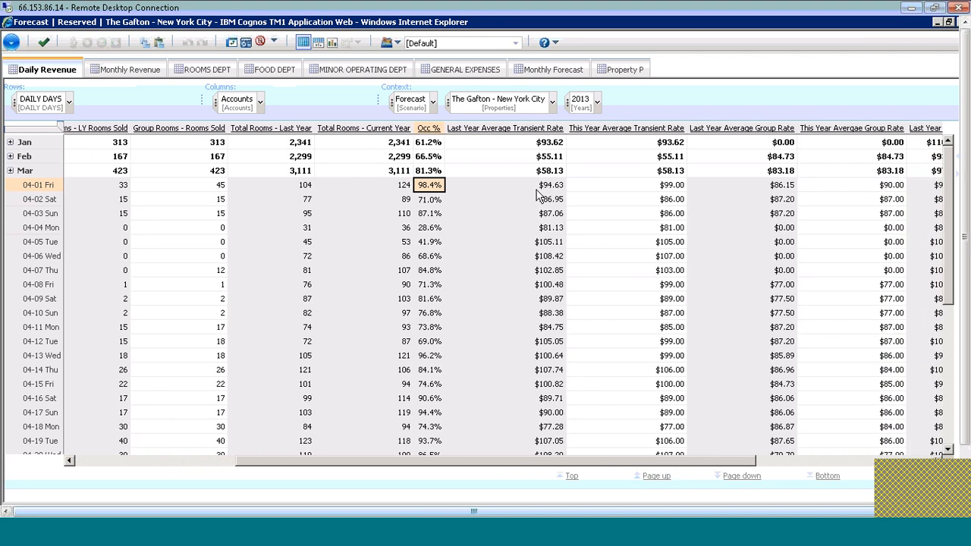
# Step: Examine the 04-01 Fri average transient rate, ADR and total room revenue, plus April's This Year Total Room Revenue
pyautogui.click(624, 199)
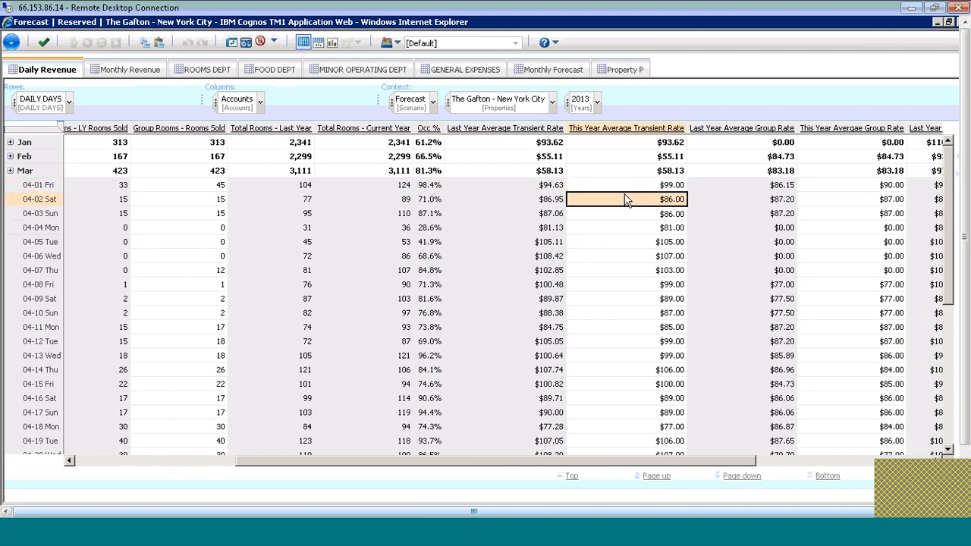
pyautogui.press('Up')
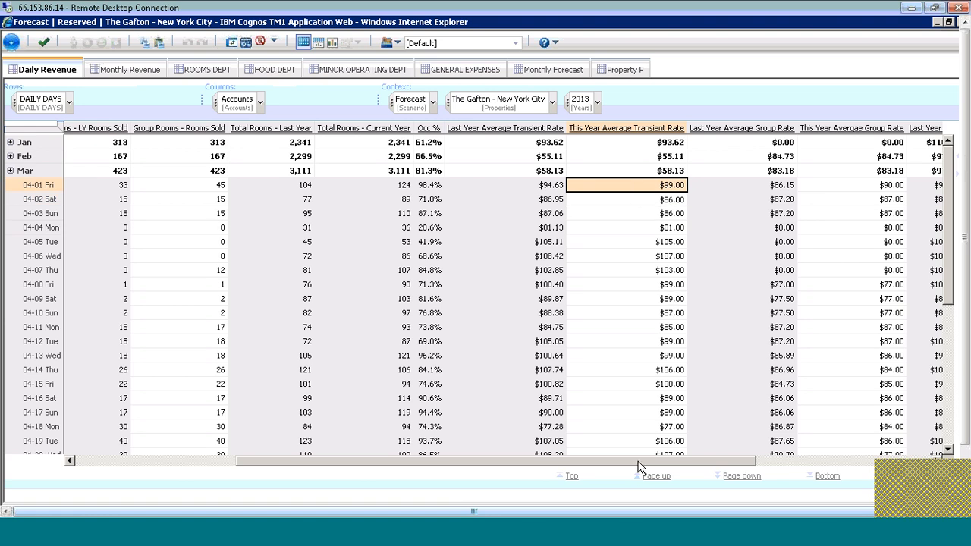
pyautogui.moveTo(639, 466); pyautogui.dragTo(827, 475)
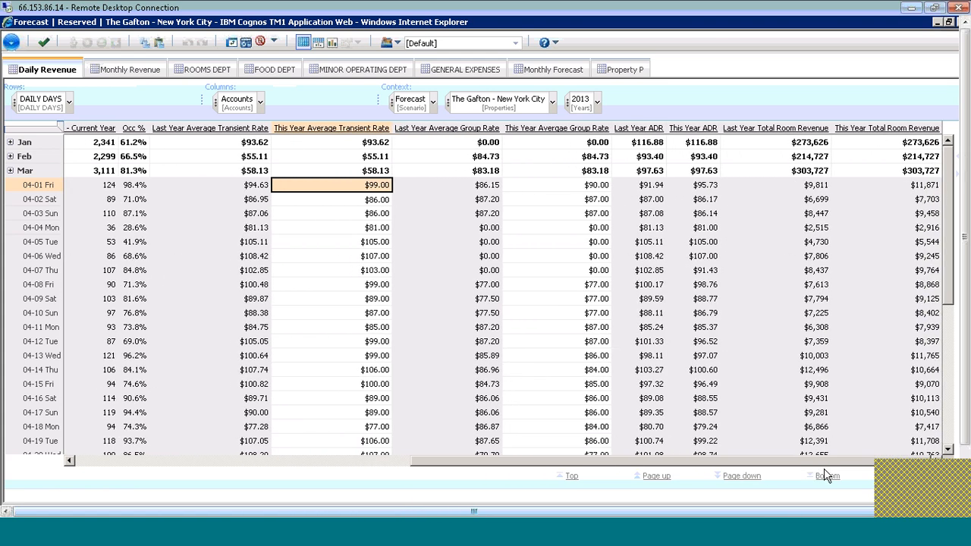
pyautogui.click(649, 189)
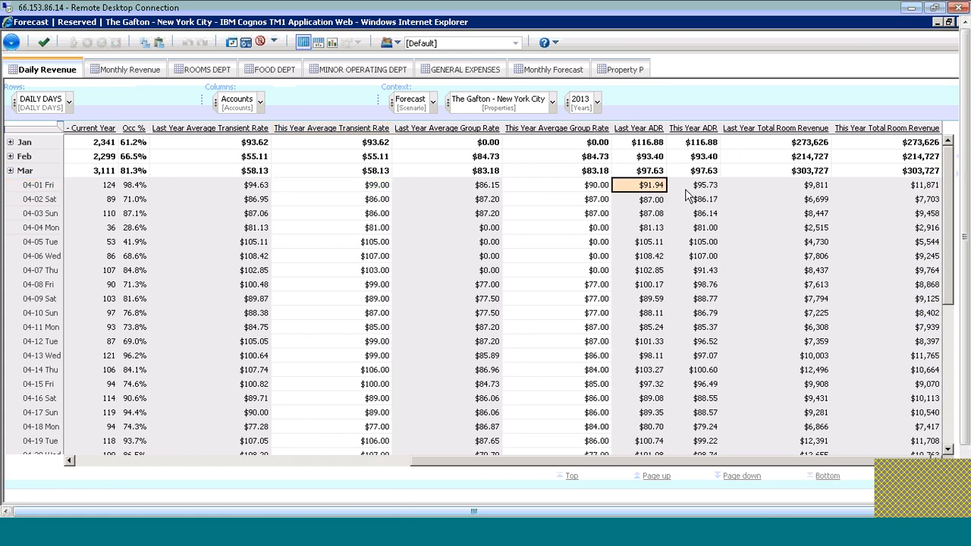
pyautogui.click(700, 187)
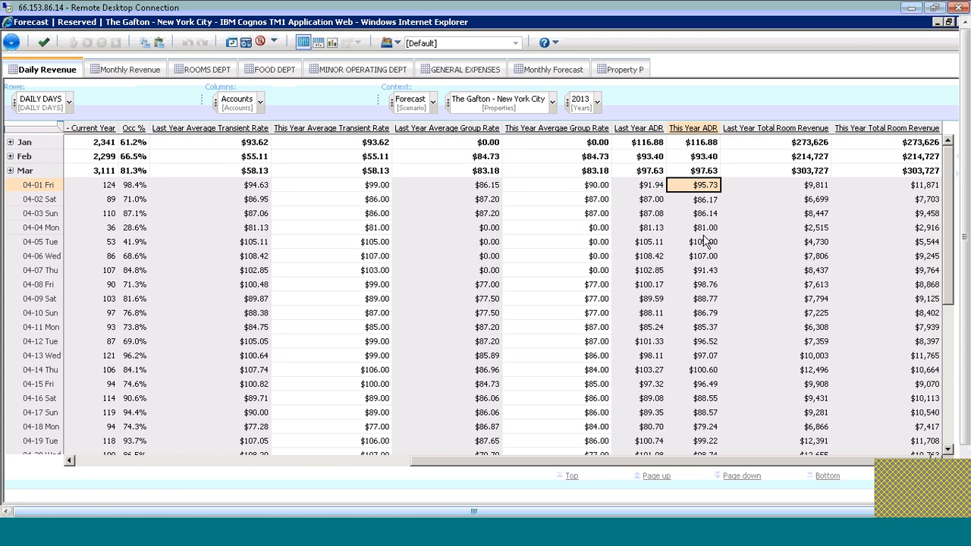
pyautogui.click(798, 188)
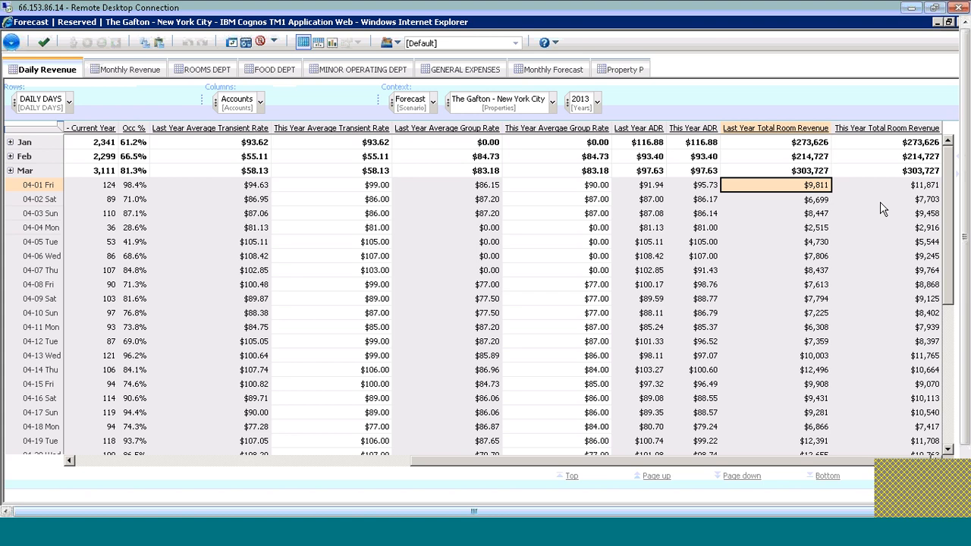
pyautogui.click(891, 187)
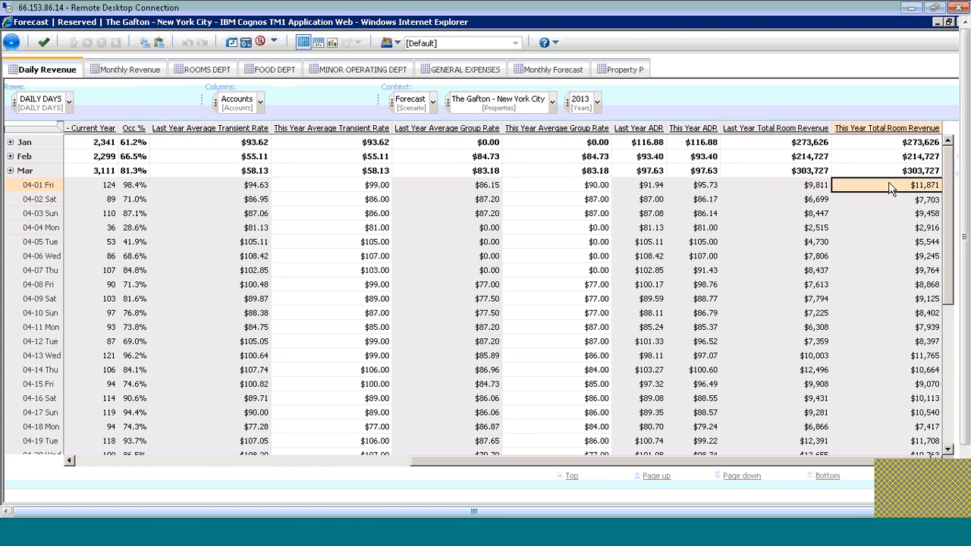
pyautogui.scroll(-5, 839, 306)
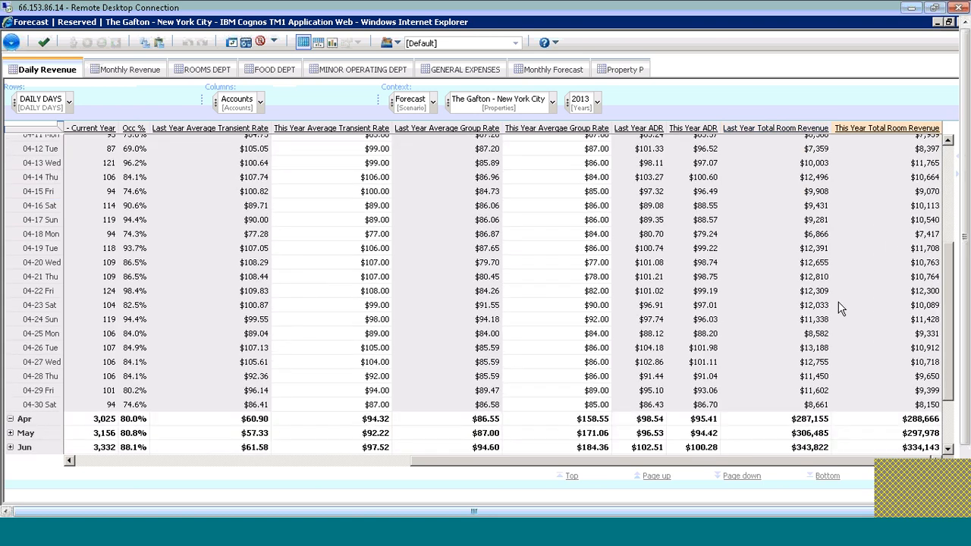
pyautogui.click(883, 416)
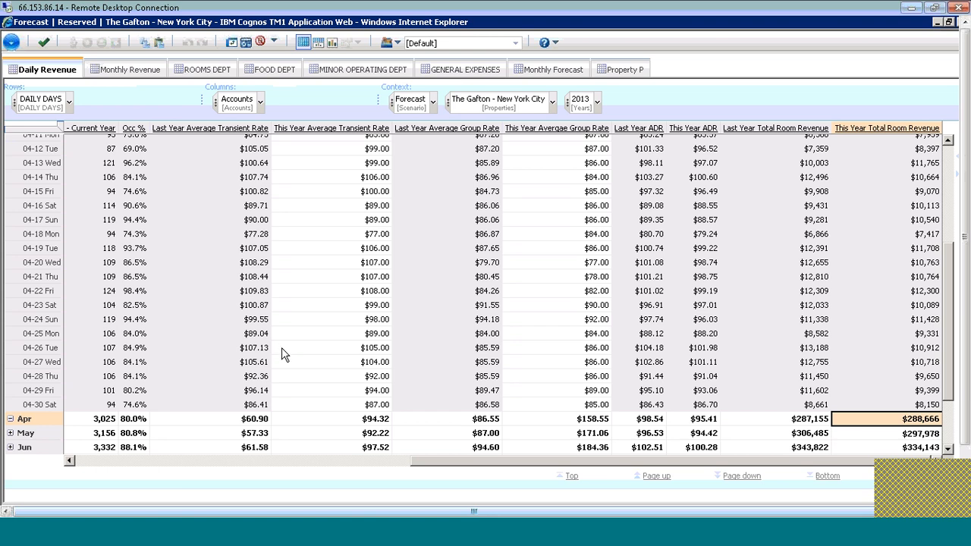
# Step: Commit the edited Daily Revenue data and submit The Gafton - New York City forecast
pyautogui.click(44, 47)
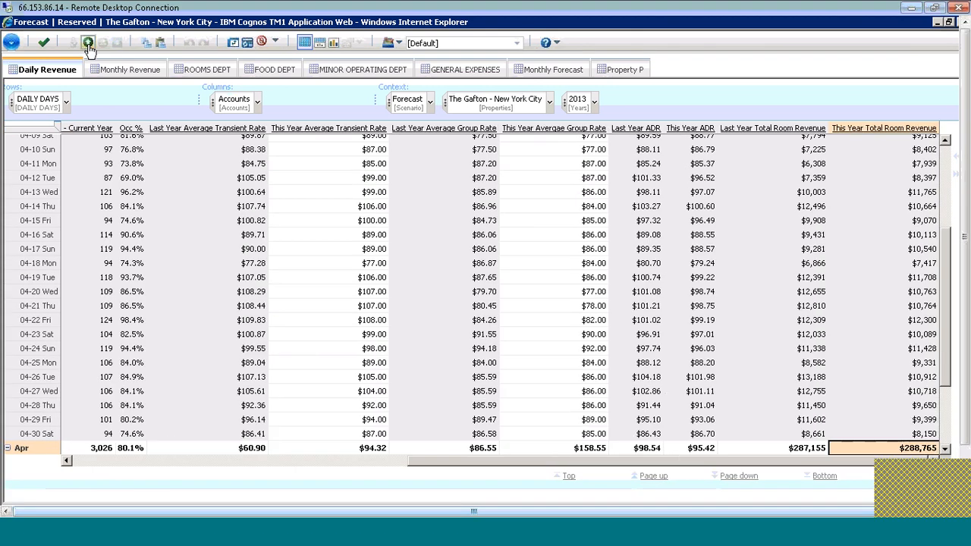
pyautogui.click(88, 44)
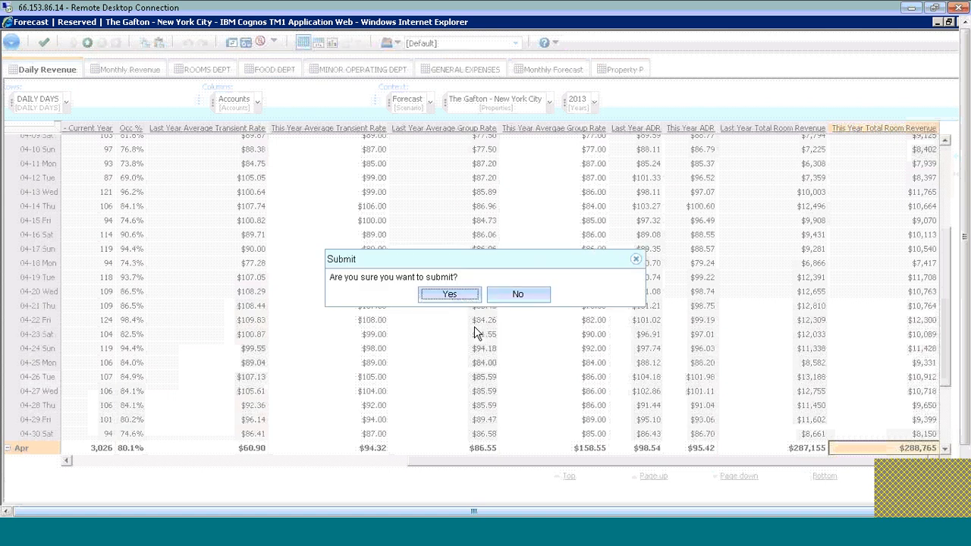
pyautogui.click(454, 298)
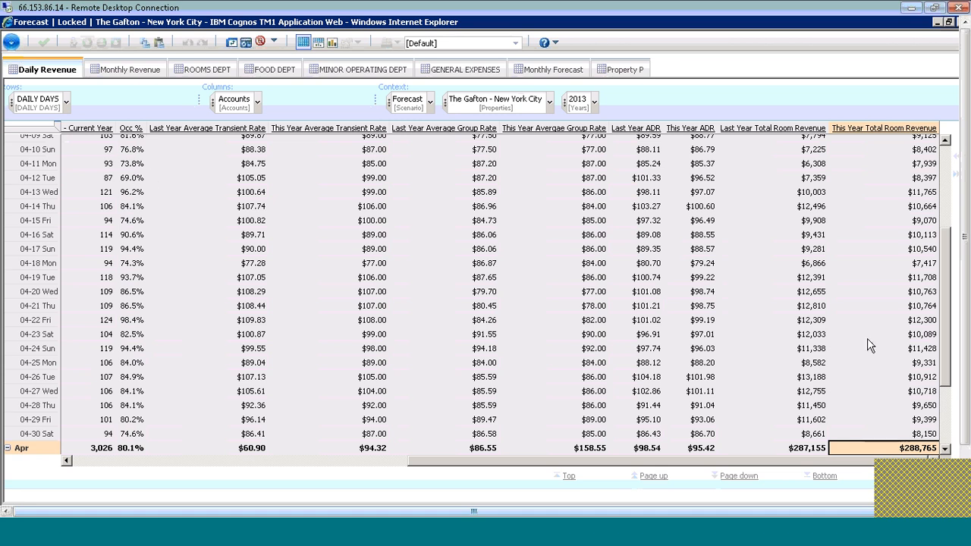
pyautogui.moveTo(542, 460); pyautogui.dragTo(69, 461)
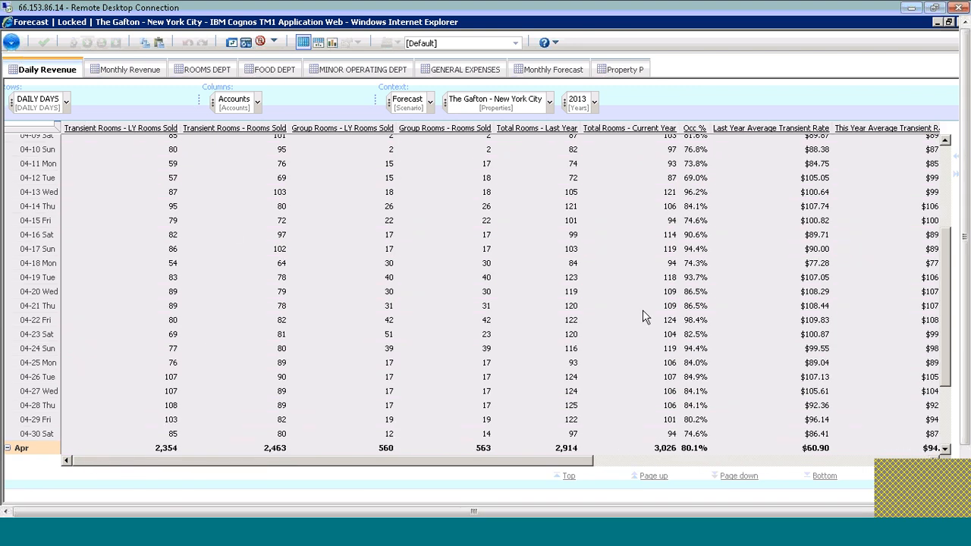